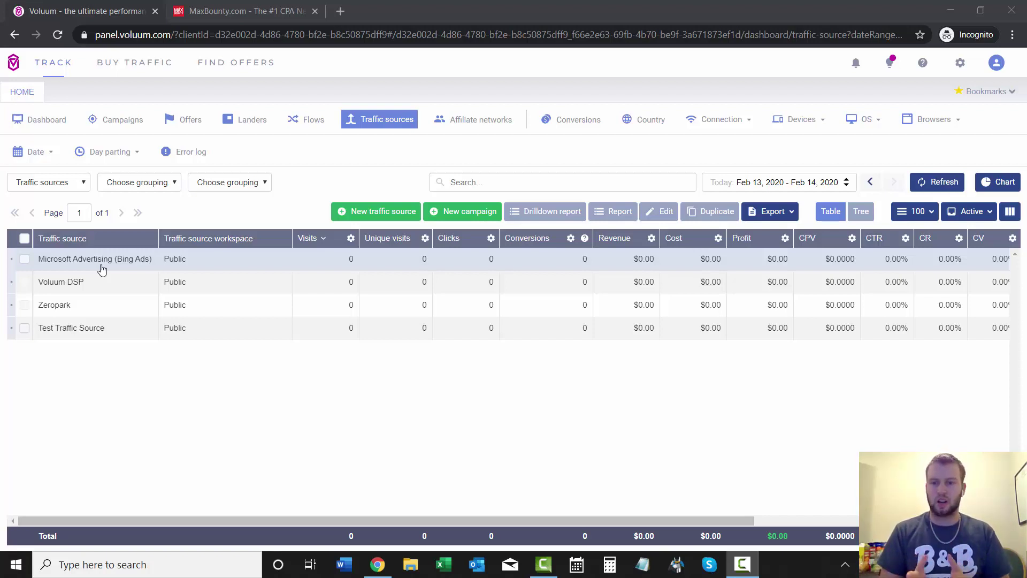
- From the Affiliate networks report, start a new affiliate network using the MaxBounty template
left_click(487, 125)
left_click(487, 124)
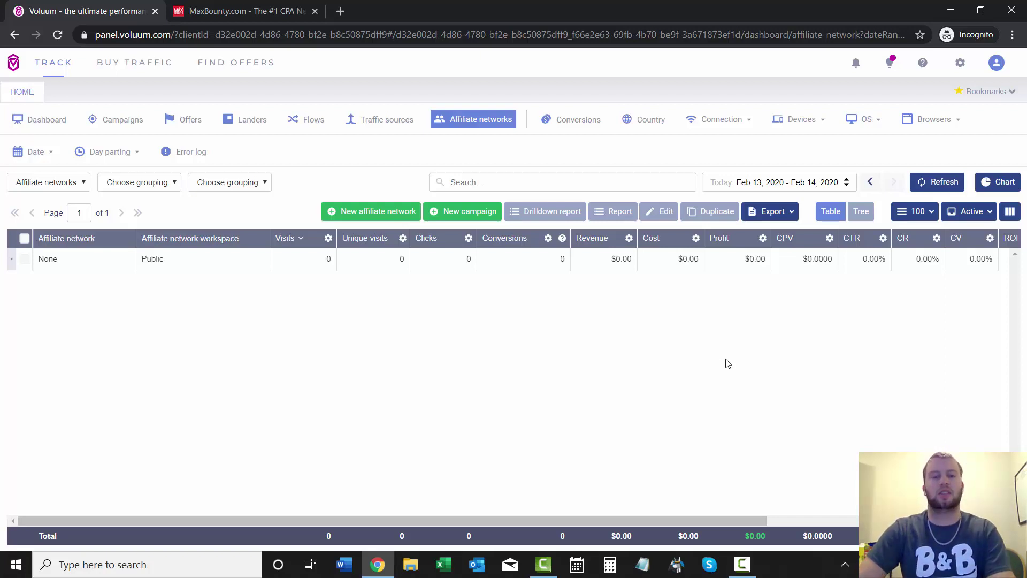
left_click(368, 212)
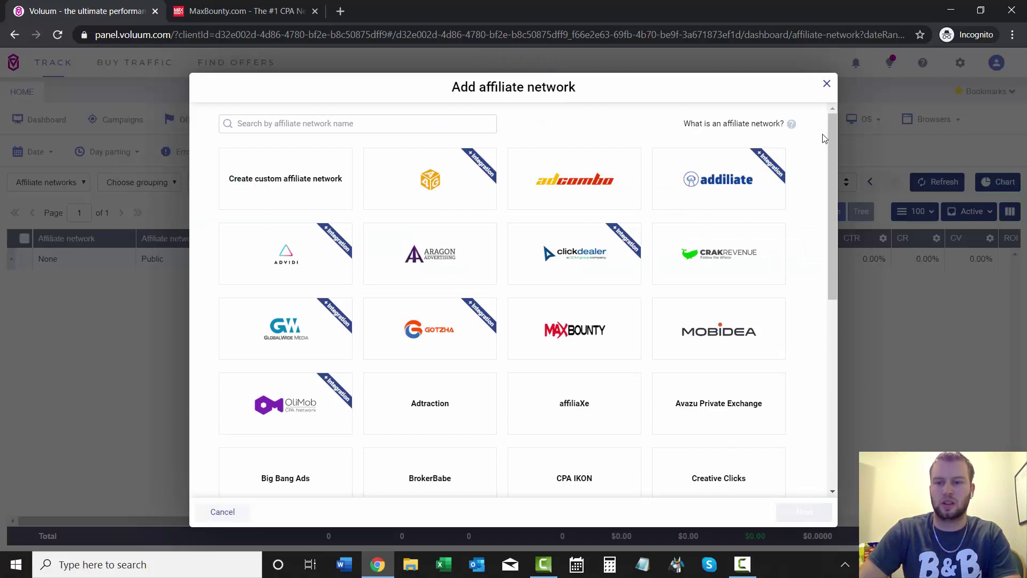
left_click_drag(831, 154, 831, 164)
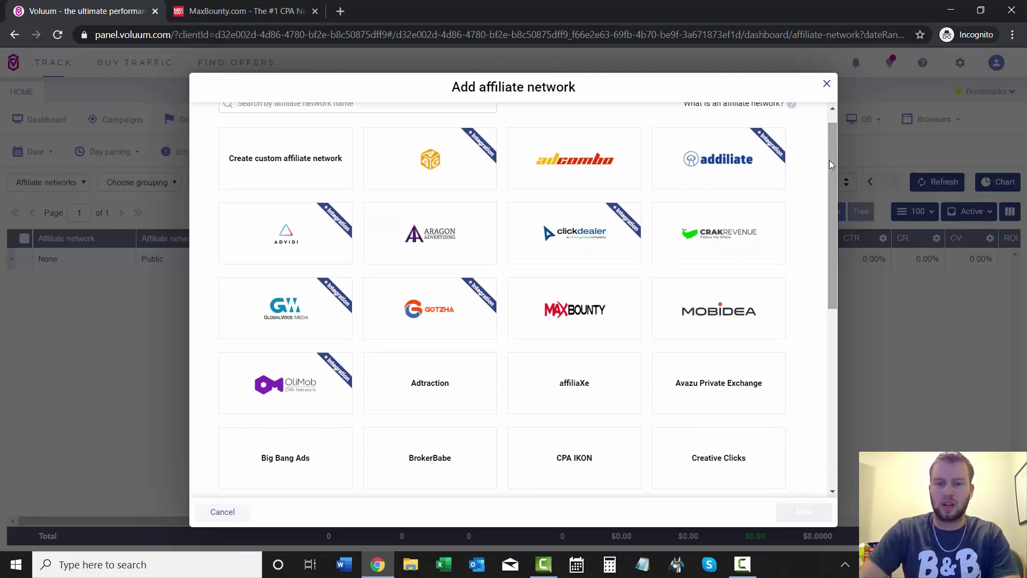
mouse_move(544, 333)
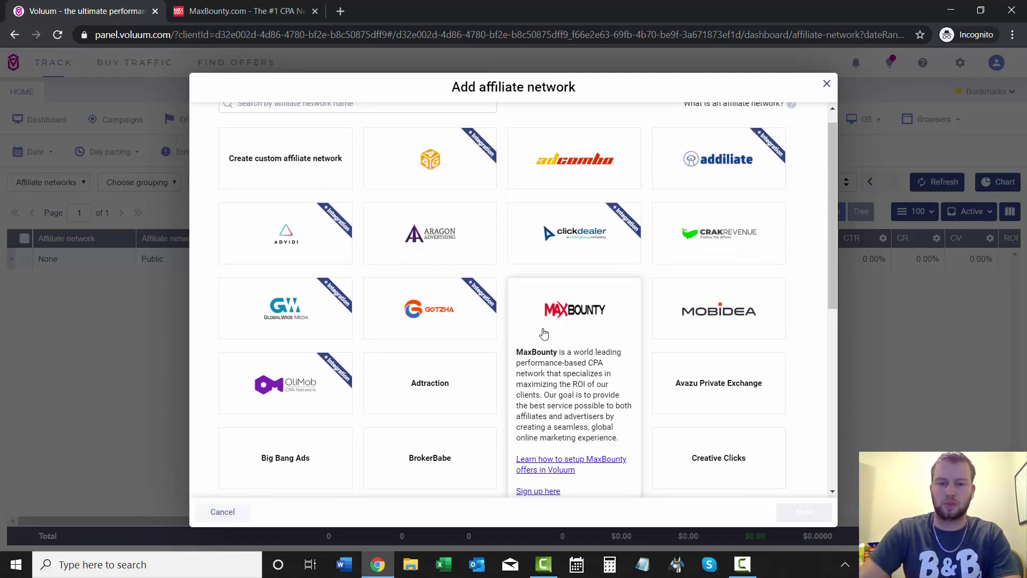
left_click(572, 317)
left_click(802, 512)
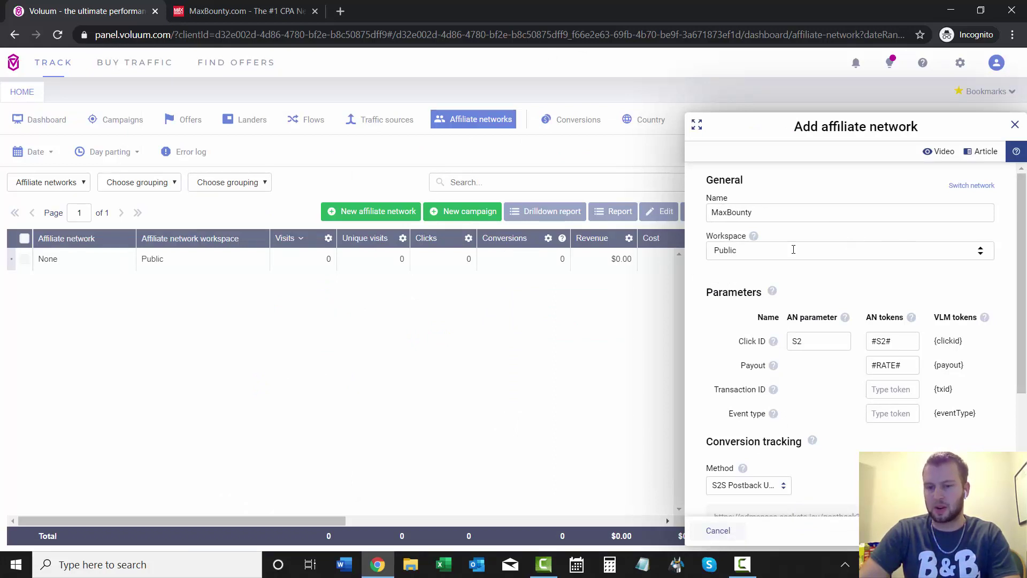
- Keep S2S Postback URL as the conversion tracking method and copy the generated postback URL
scroll(1025, 281, "down", 1)
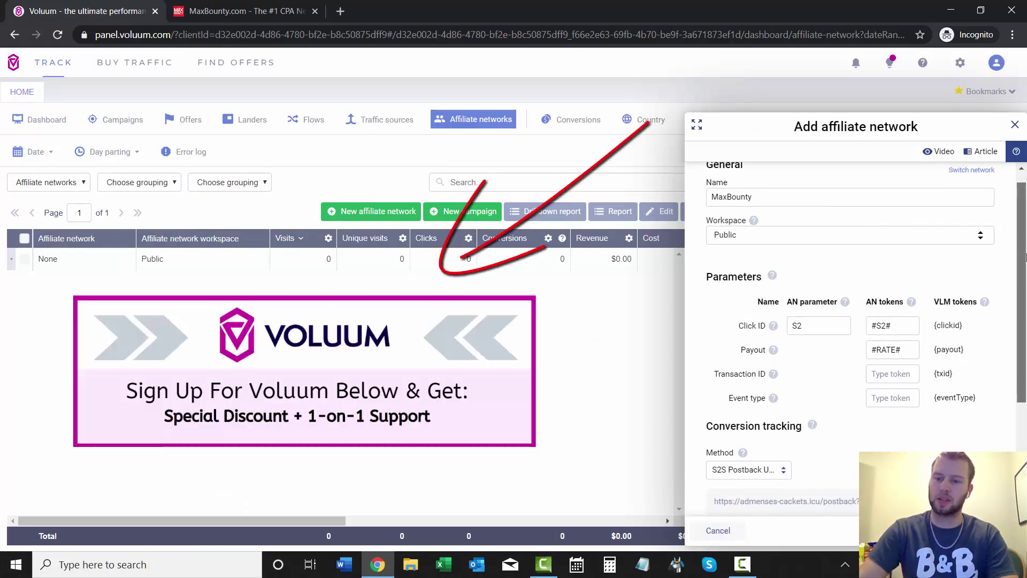
scroll(1026, 281, "down", 1)
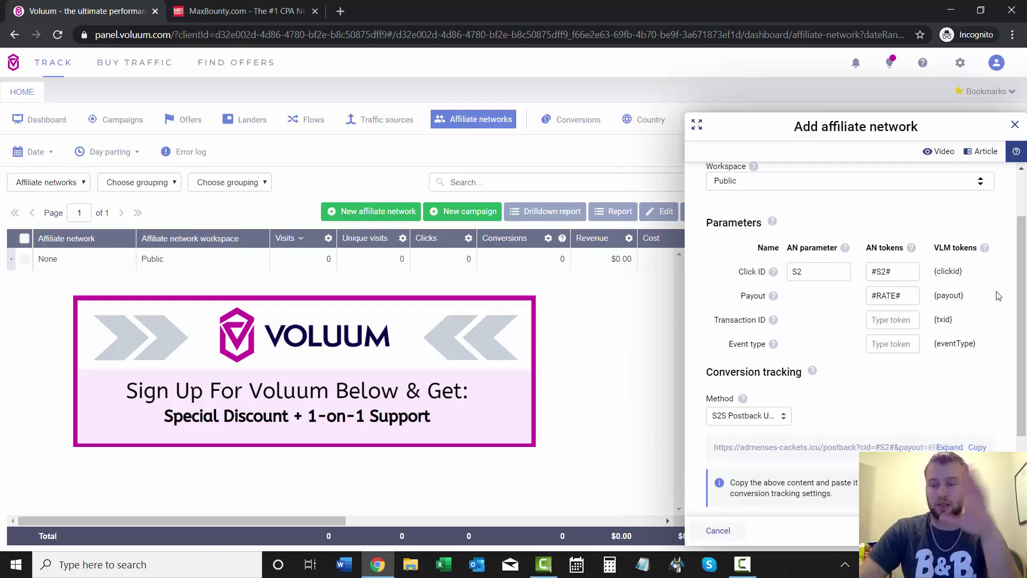
scroll(1025, 308, "down", 1)
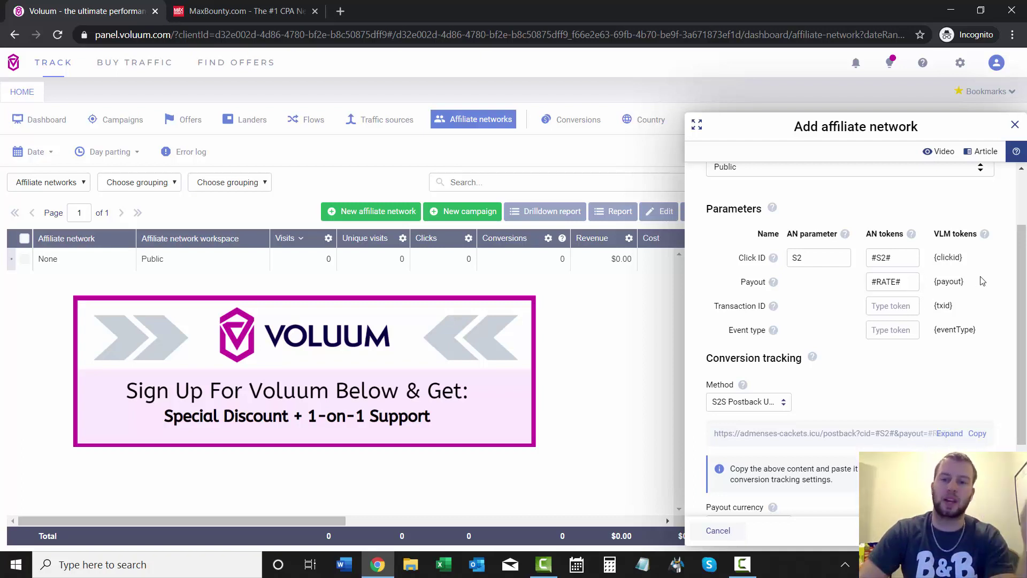
scroll(989, 284, "down", 1)
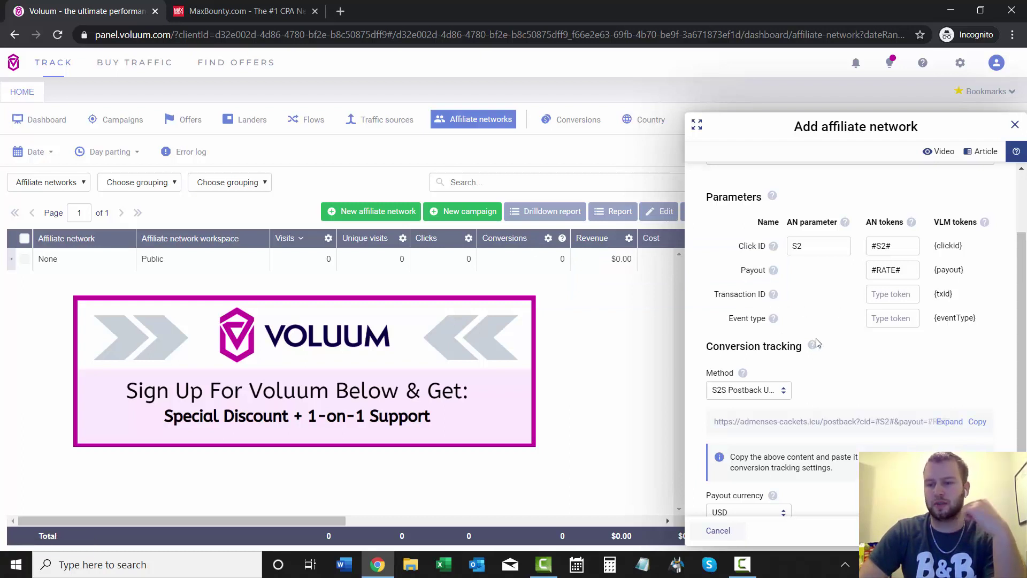
scroll(818, 342, "down", 1)
scroll(988, 366, "down", 3)
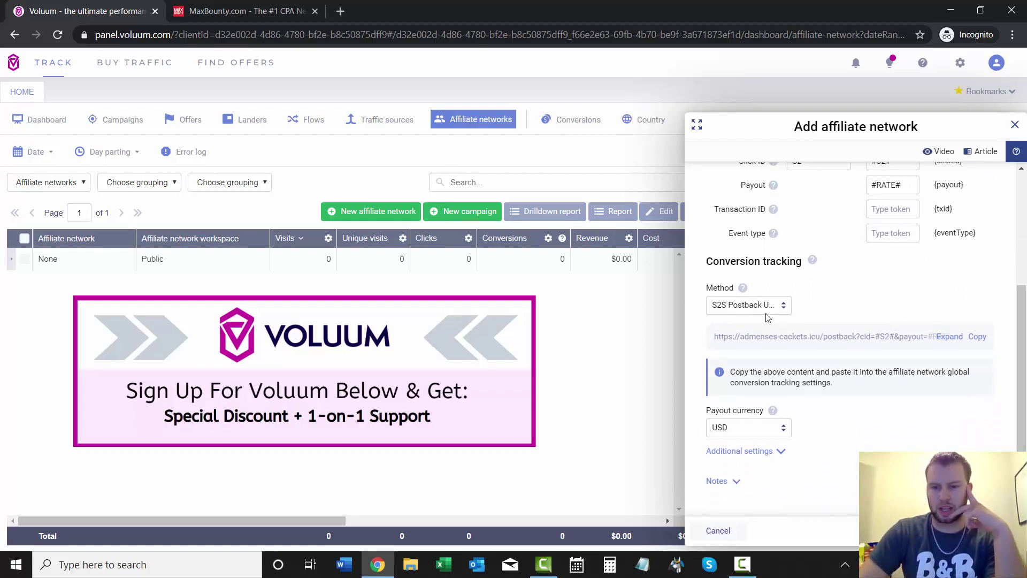
left_click(783, 305)
left_click(834, 302)
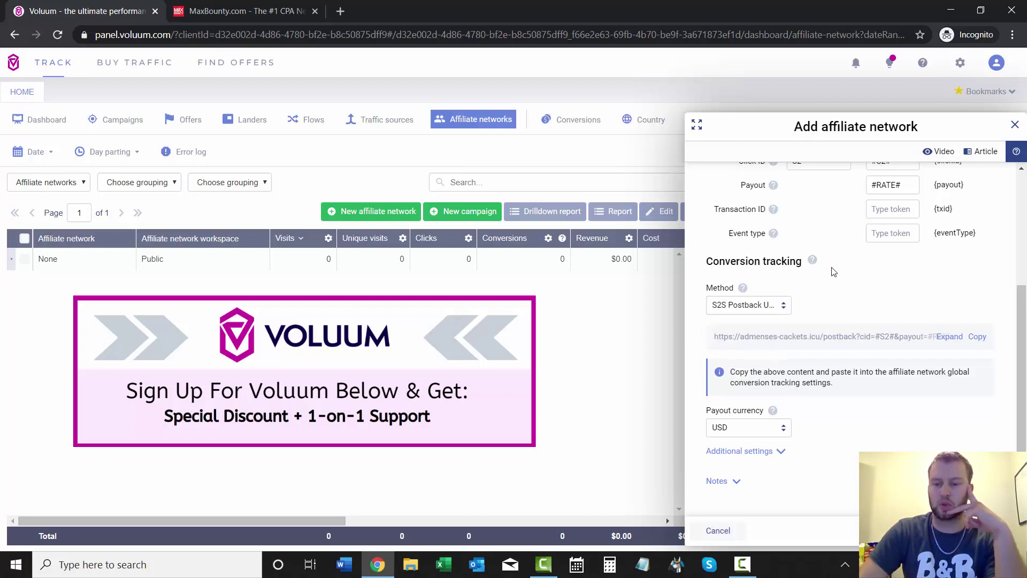
left_click(977, 338)
- Paste the copied postback URL into a new Notepad note, then minimize Notepad
left_click(642, 564)
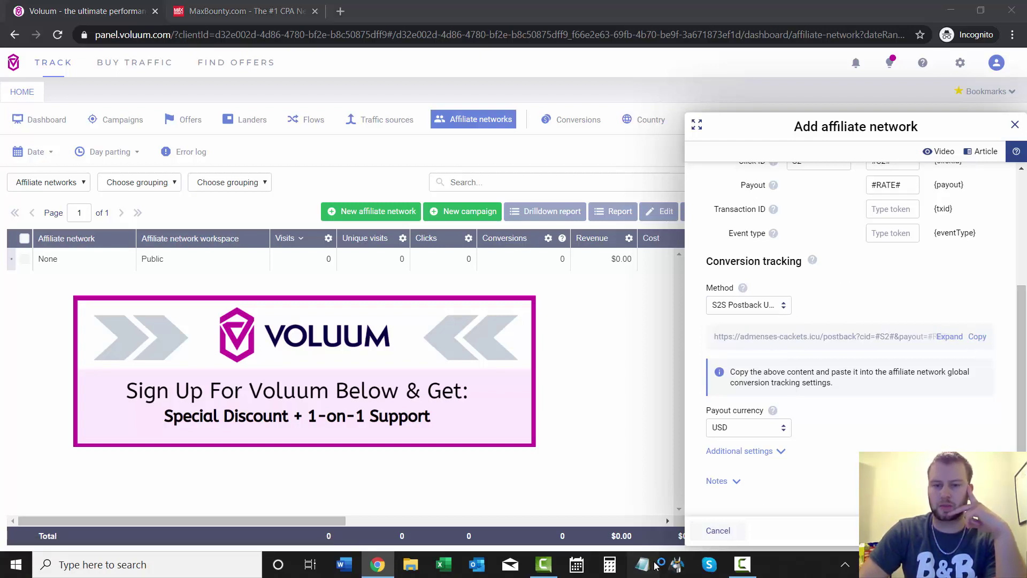
type("https://admenses-cackets.icu/postback?cid=#S2#&payout=#RATE#")
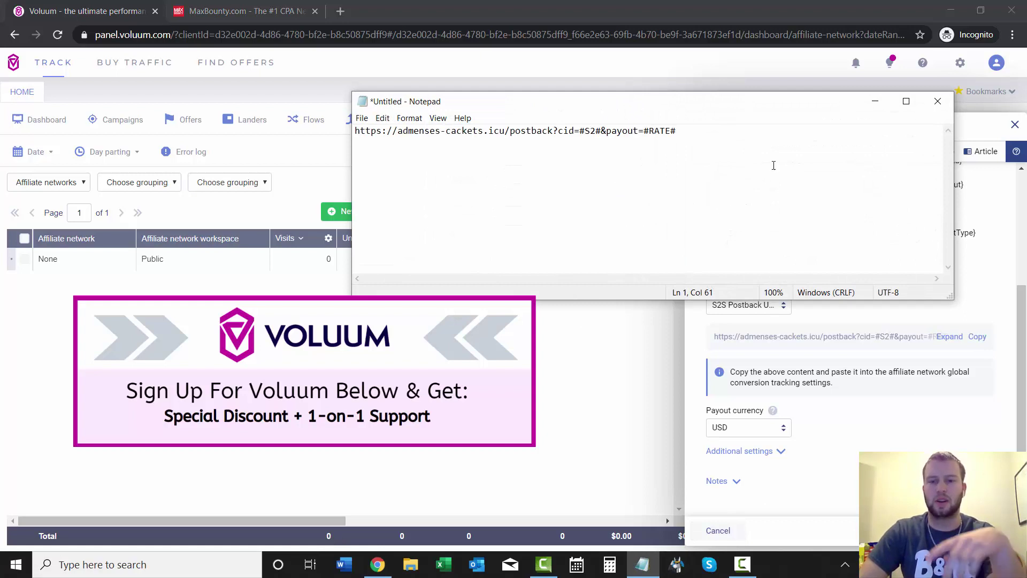
left_click(875, 102)
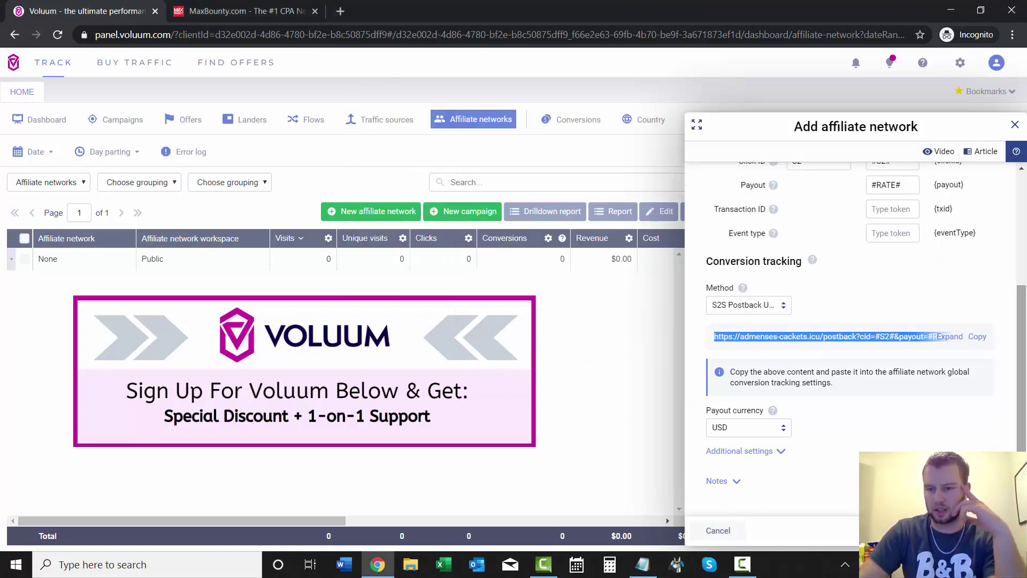
- Keep USD as the MaxBounty network's payout currency
left_click(928, 440)
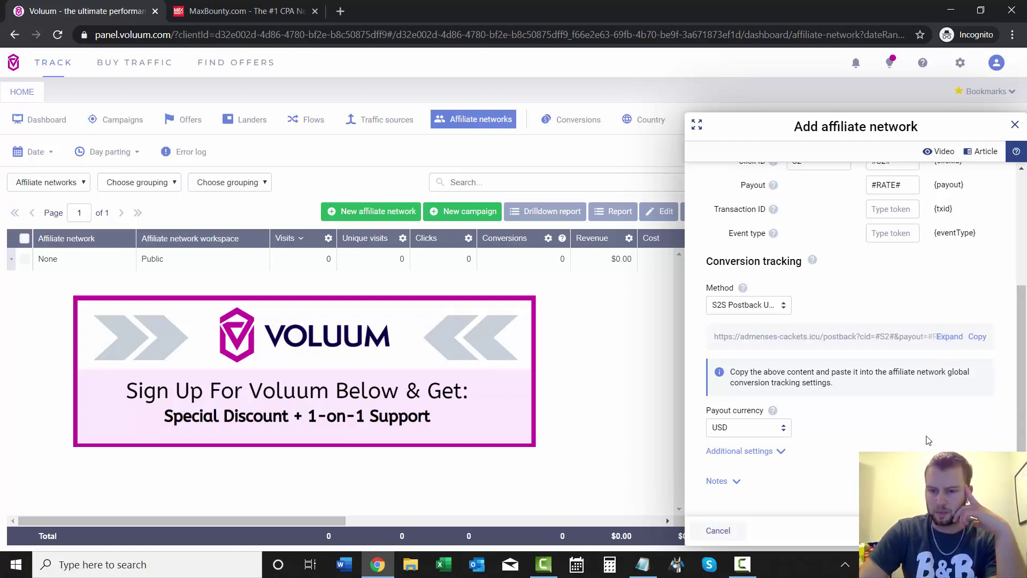
left_click(761, 429)
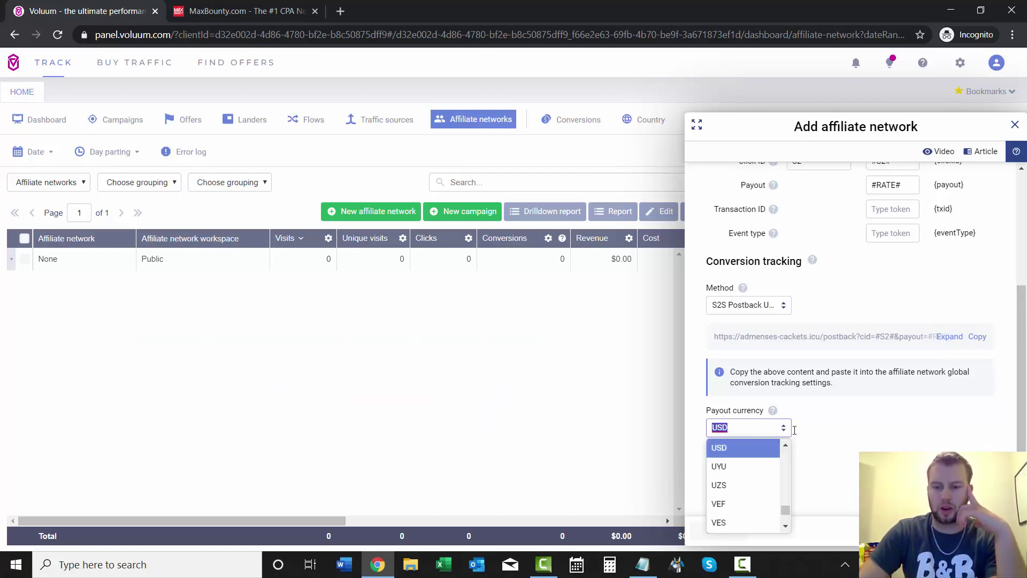
left_click(886, 431)
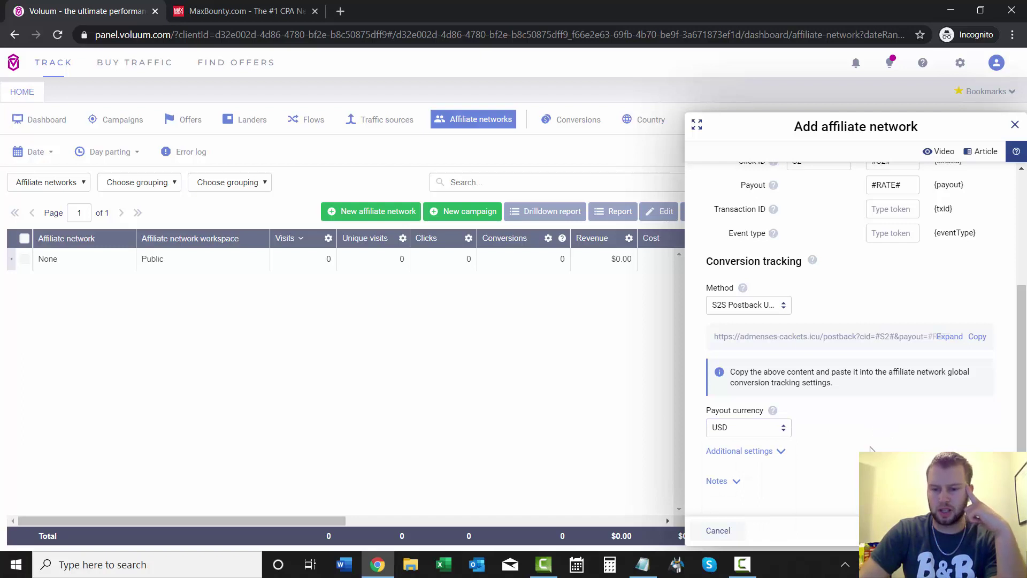
- Expand Additional settings, leaving click ID, duplicate postback and whitelisted IP toggles off
left_click(780, 455)
scroll(909, 417, "down", 2)
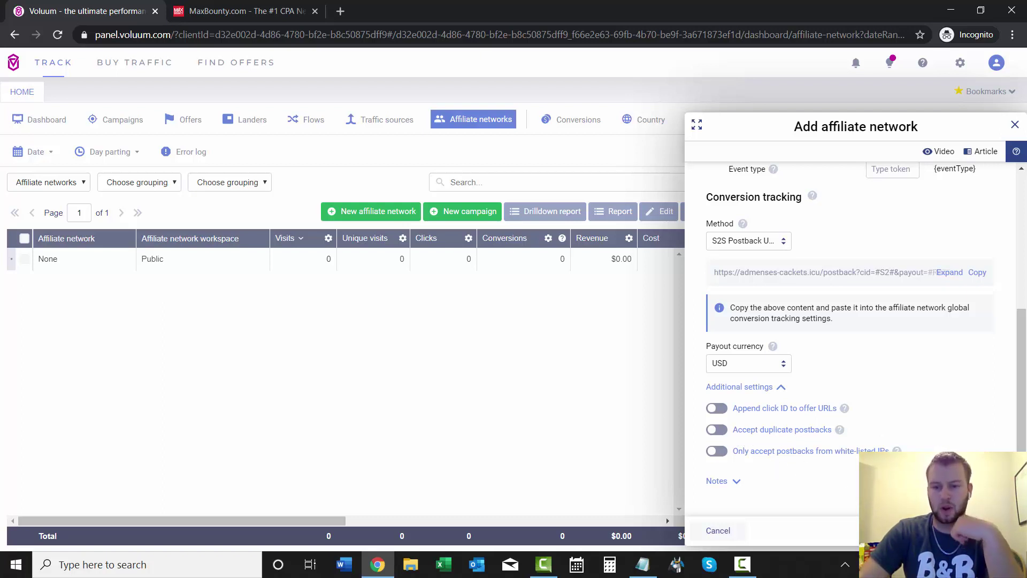
left_click(718, 481)
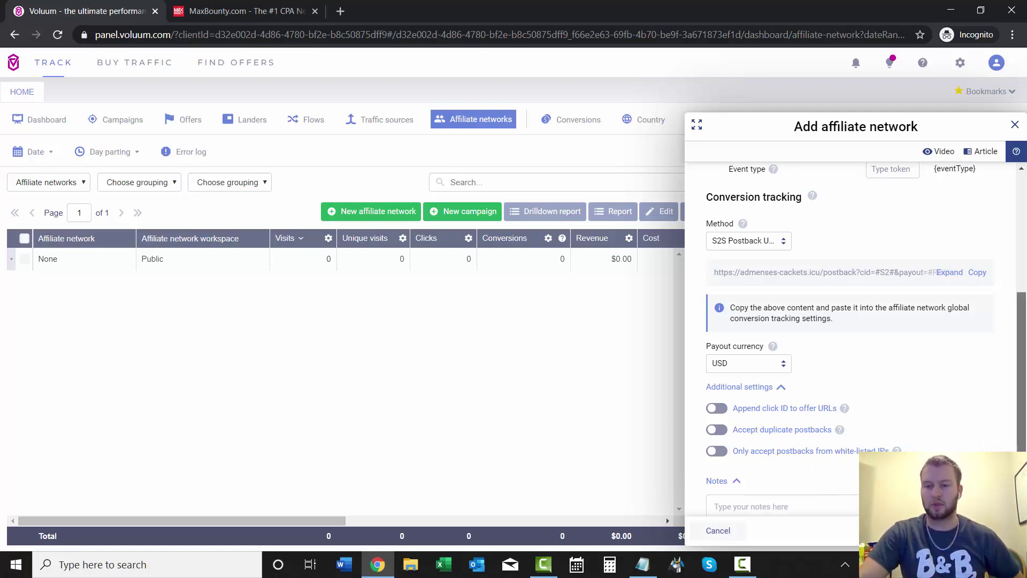
scroll(1010, 400, "down", 2)
left_click(724, 397)
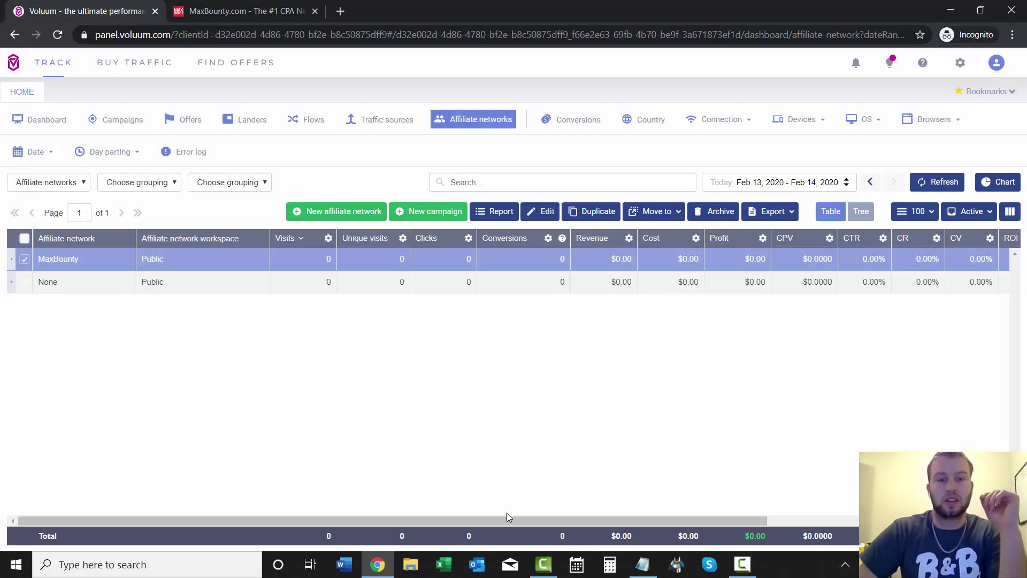
- Copy the postback URL from the Notepad note and switch to the MaxBounty campaign tab
left_click(25, 259)
left_click(642, 565)
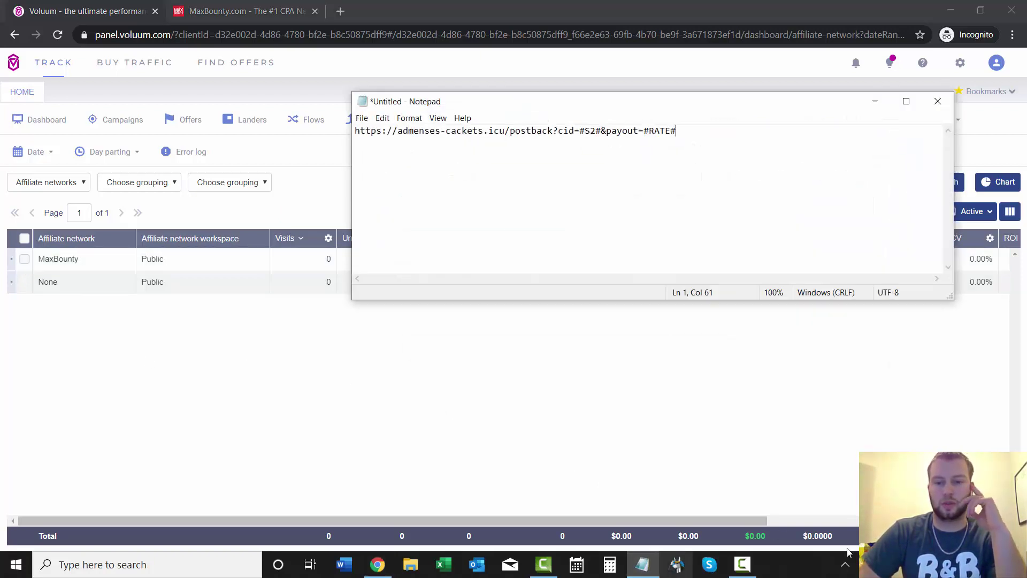
left_click_drag(702, 137, 338, 149)
right_click(338, 149)
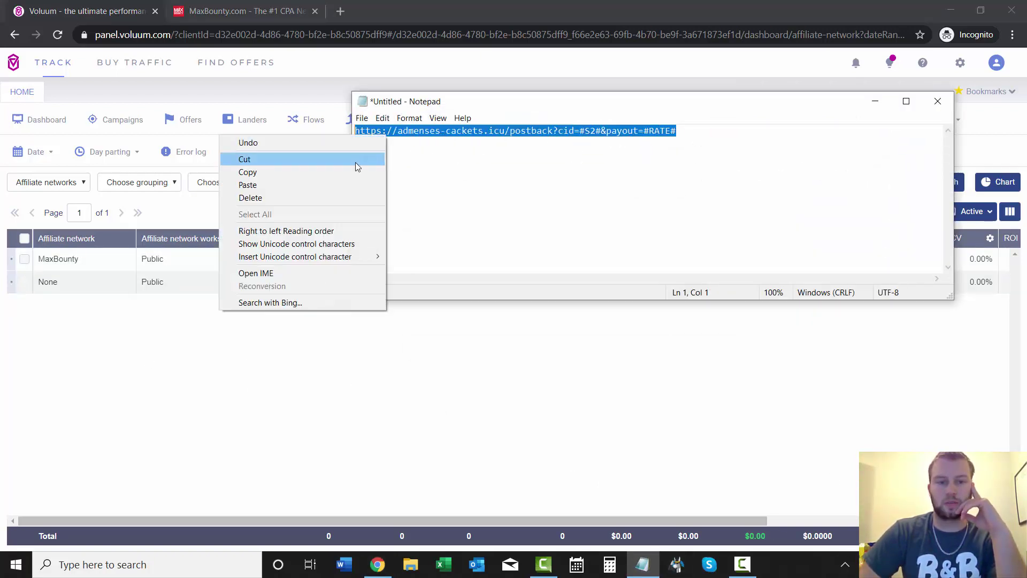
left_click(341, 172)
left_click(377, 564)
left_click(243, 11)
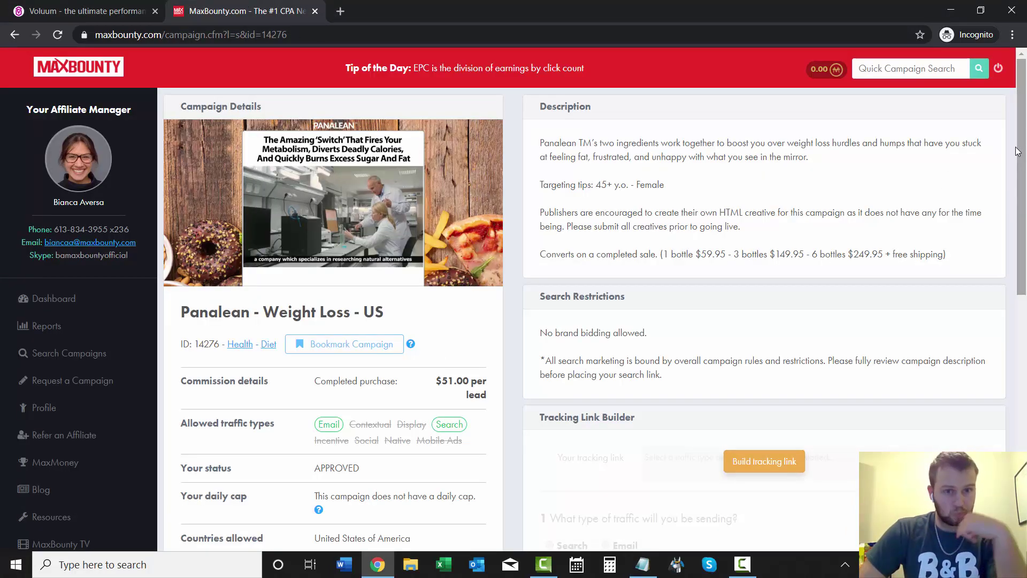
- Scroll the Panalean - Weight Loss - US campaign page down to Pixels / Postbacks
scroll(1026, 119, "down", 1)
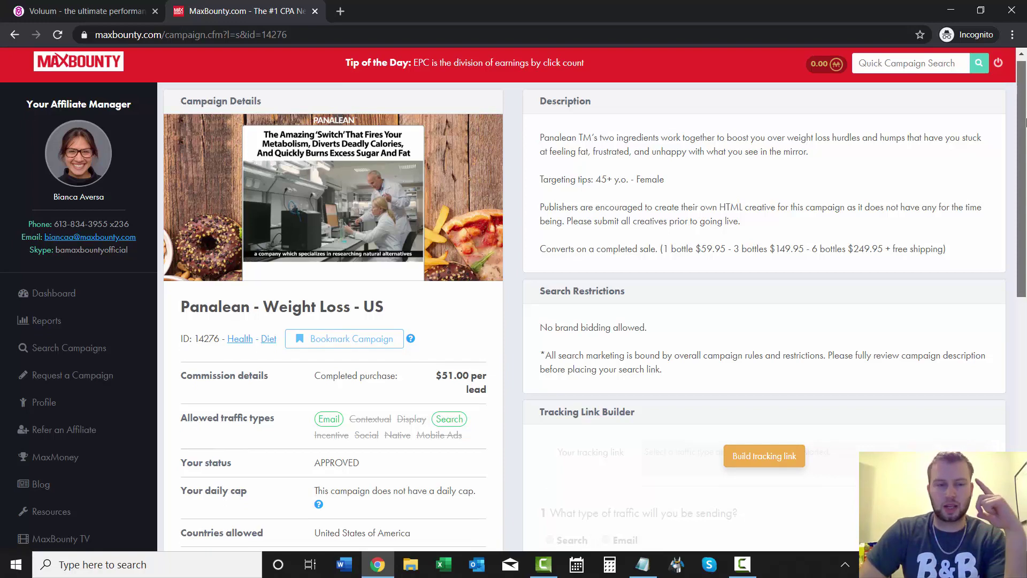
left_click_drag(1025, 122, 1011, 153)
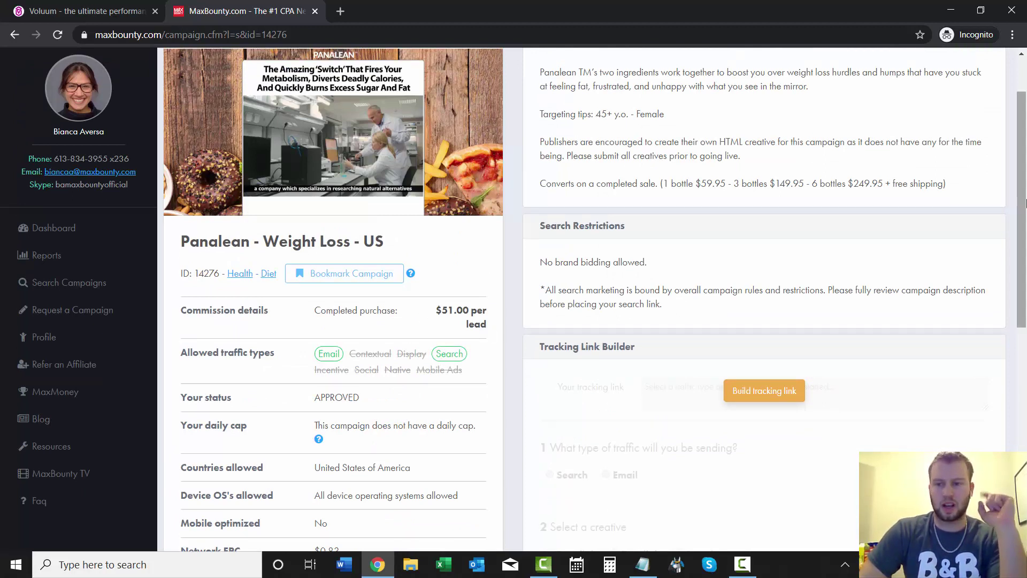
left_click_drag(1006, 208, 1009, 268)
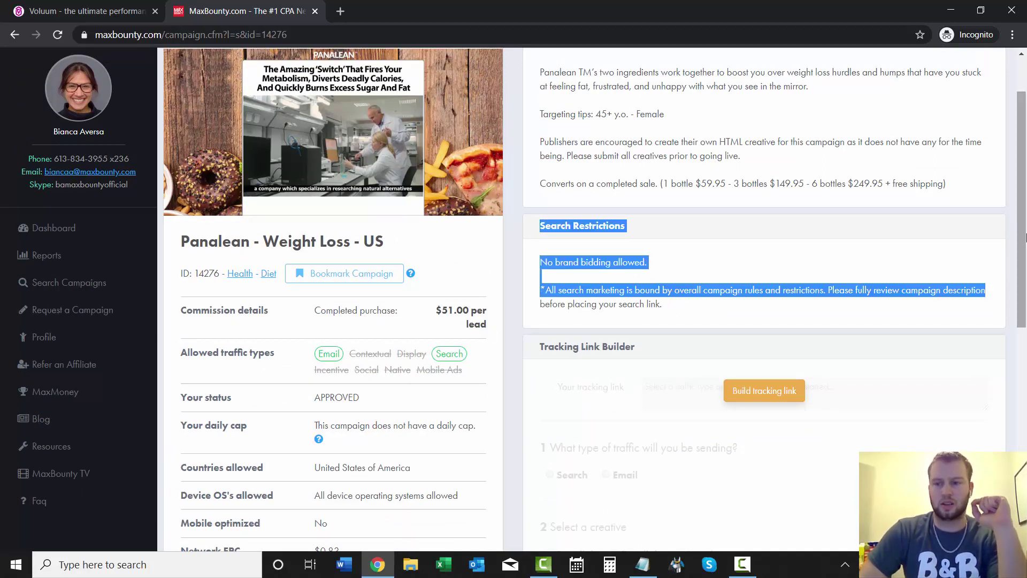
left_click(1010, 241)
left_click_drag(1023, 219, 1023, 287)
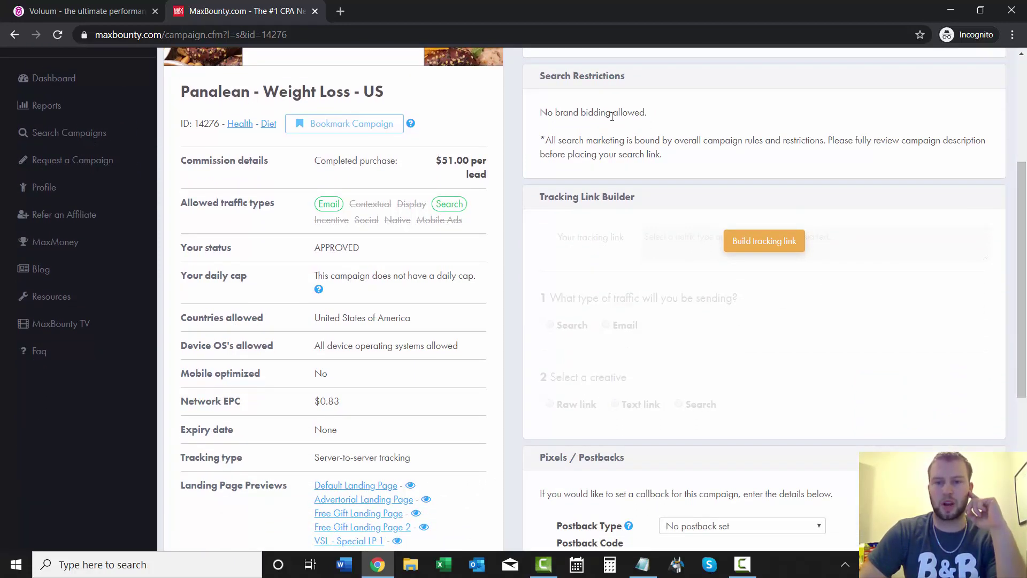
left_click_drag(1025, 209, 1025, 349)
- Set Postback Type to URL, paste the Voluum postback URL as Postback Code, and save
left_click(726, 330)
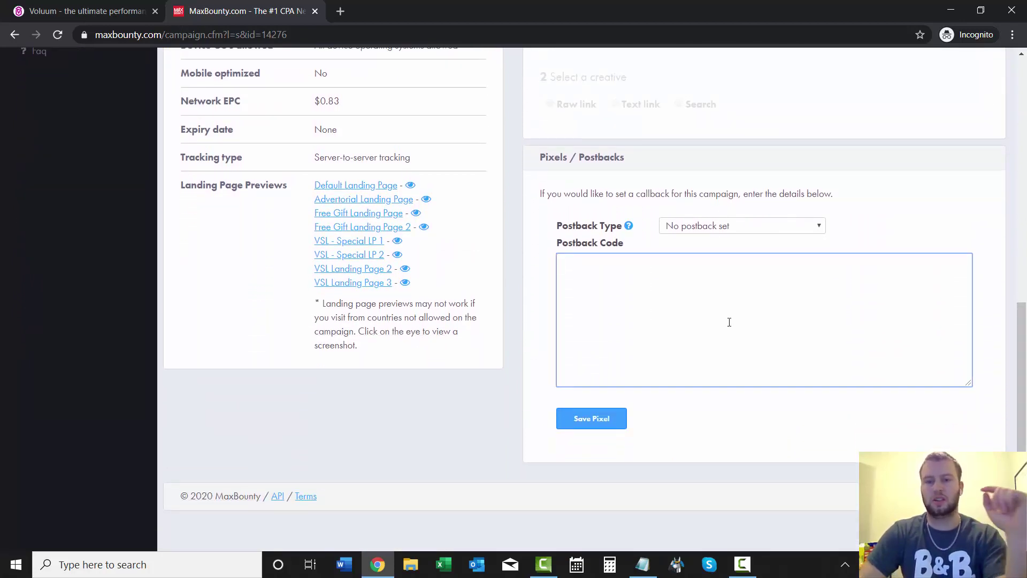
left_click(755, 227)
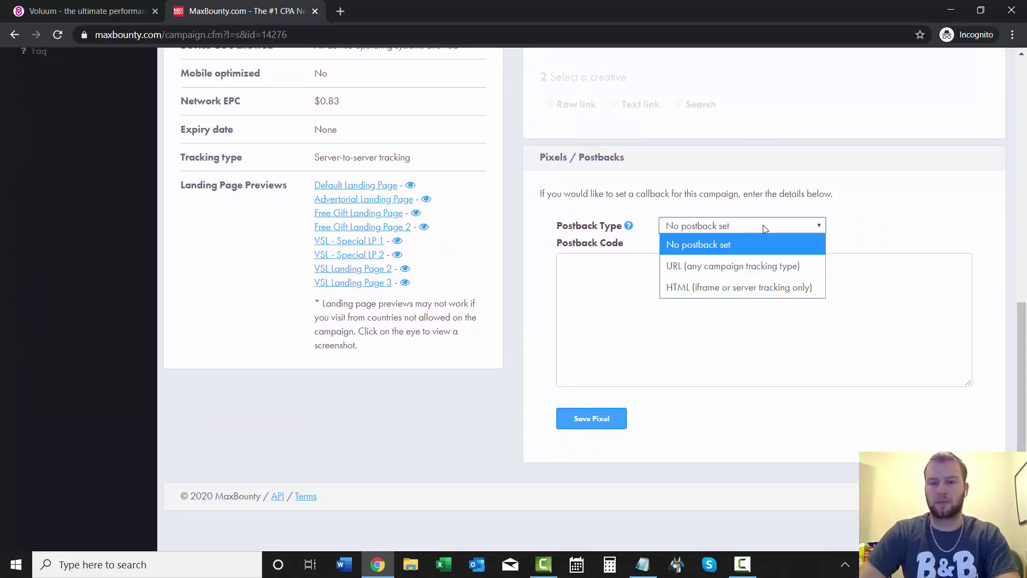
left_click(732, 263)
left_click(727, 263)
key("ctrl+v")
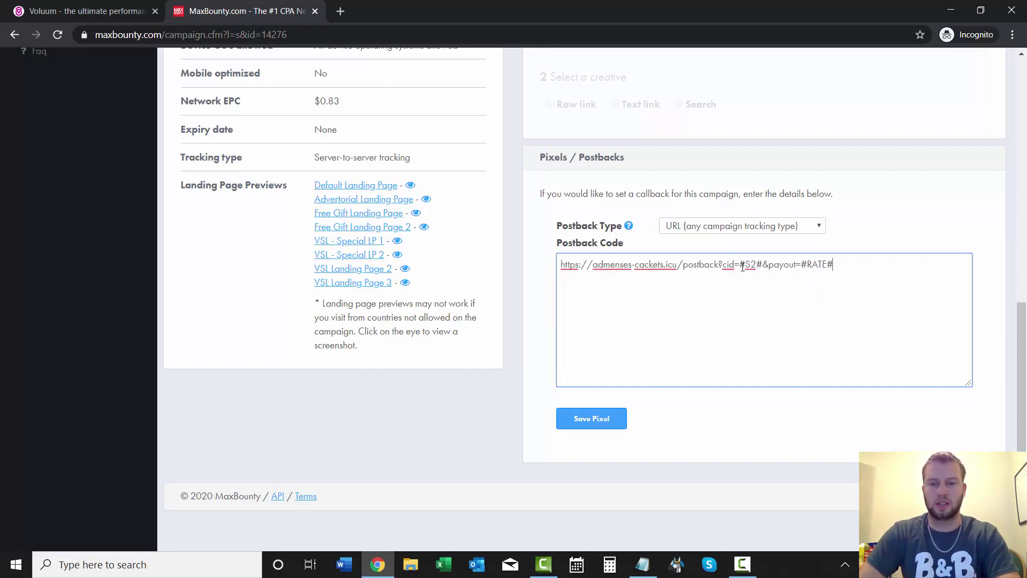
left_click(1014, 231)
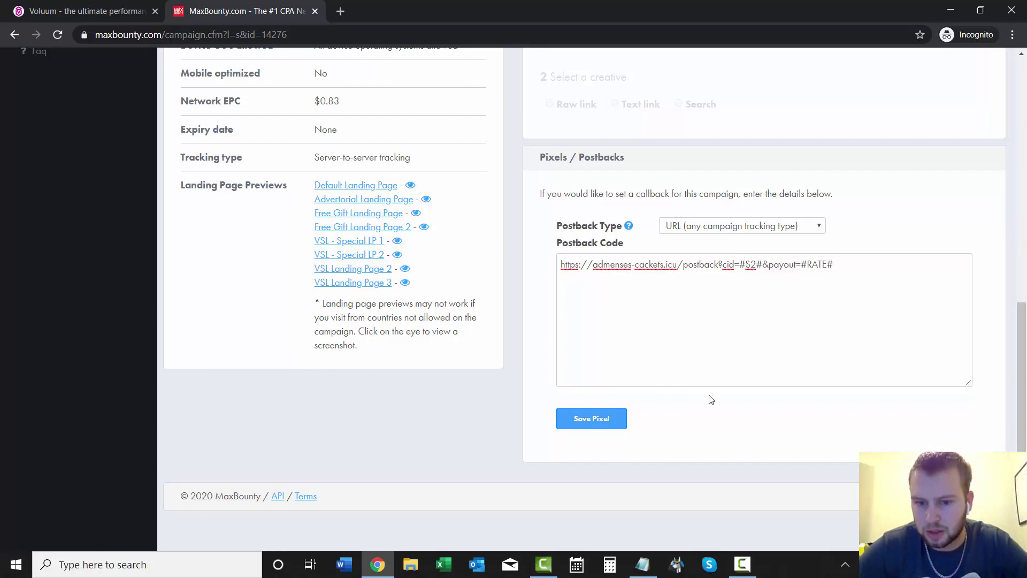
left_click(593, 419)
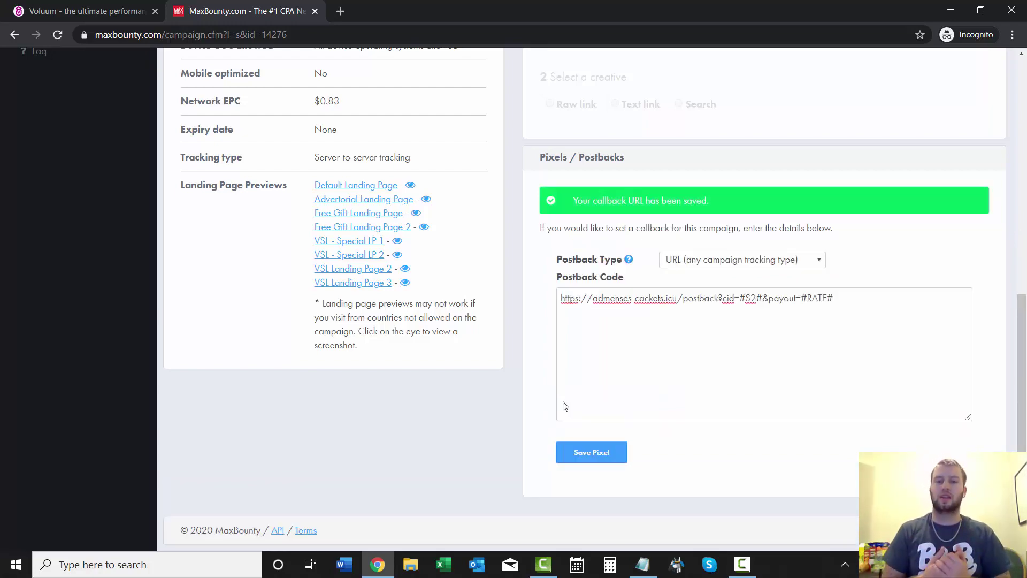